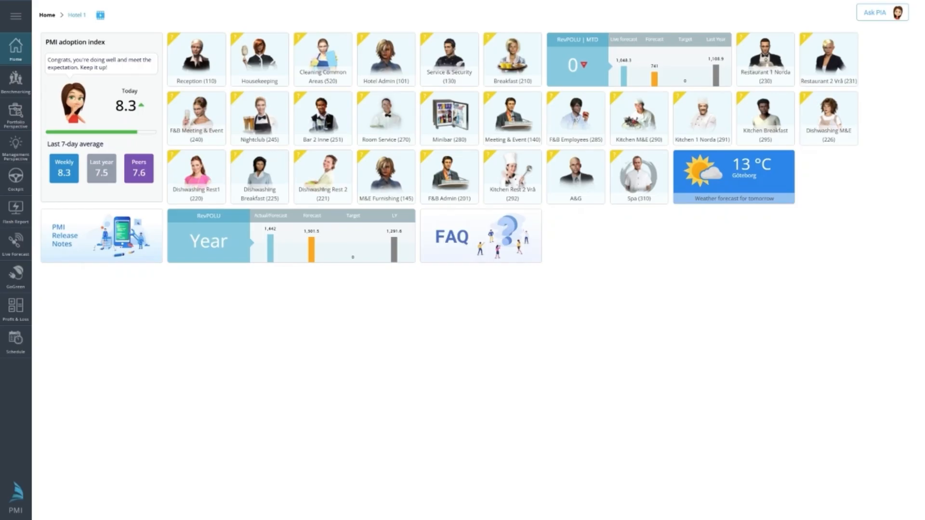
Open the Express Planner from the Target & Forecast tools for Hotel 1.
click(21, 23)
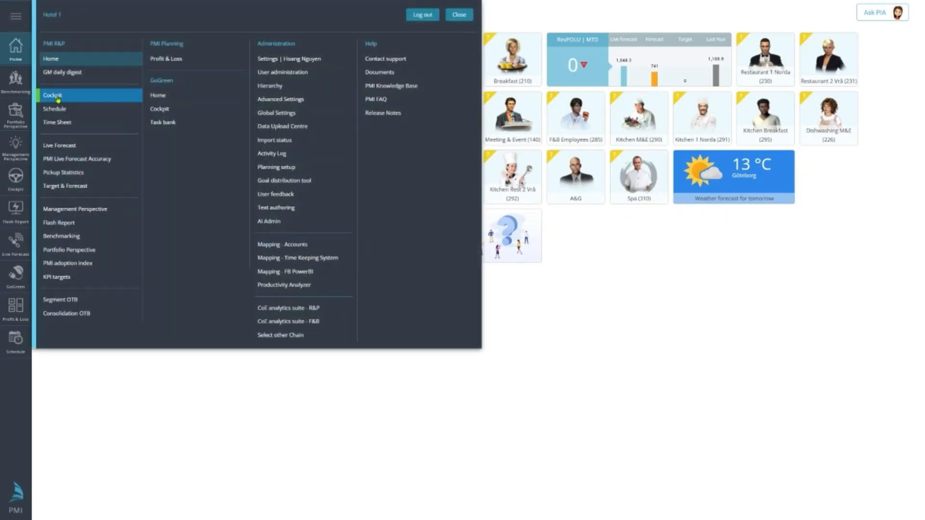
click(88, 187)
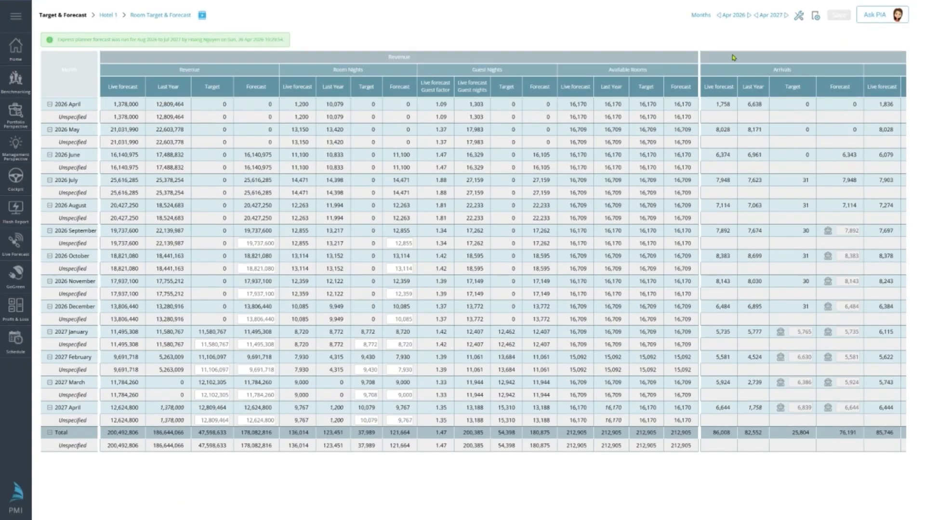
click(799, 15)
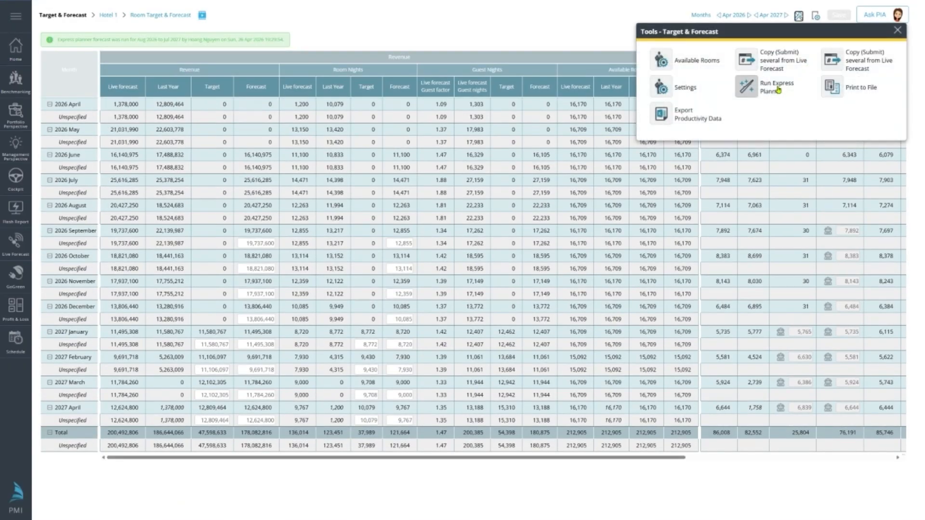
click(746, 86)
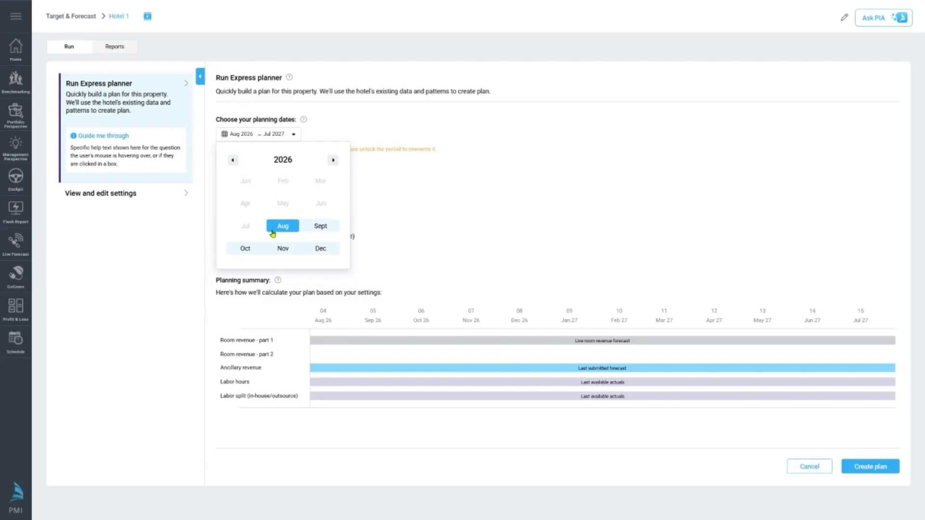
Choose Aug 2026 to Jul 2027 as the planning dates, keeping Forecast as the plan type with ancillary revenue and labor hours included.
click(332, 160)
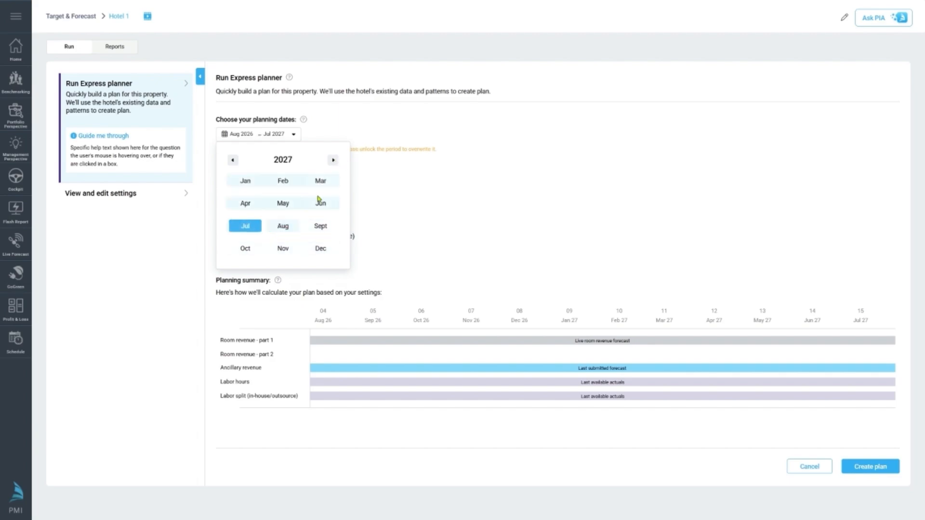
click(251, 227)
mouse_move(237, 153)
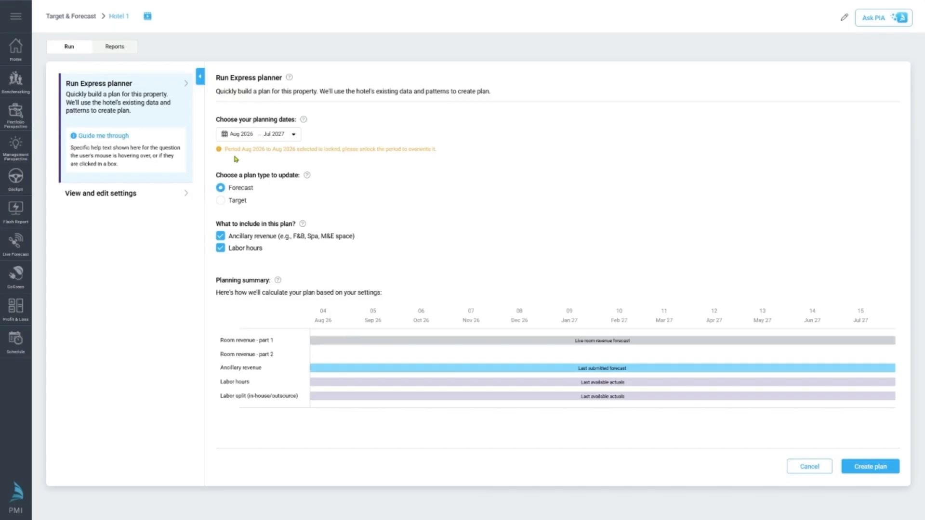
mouse_move(239, 180)
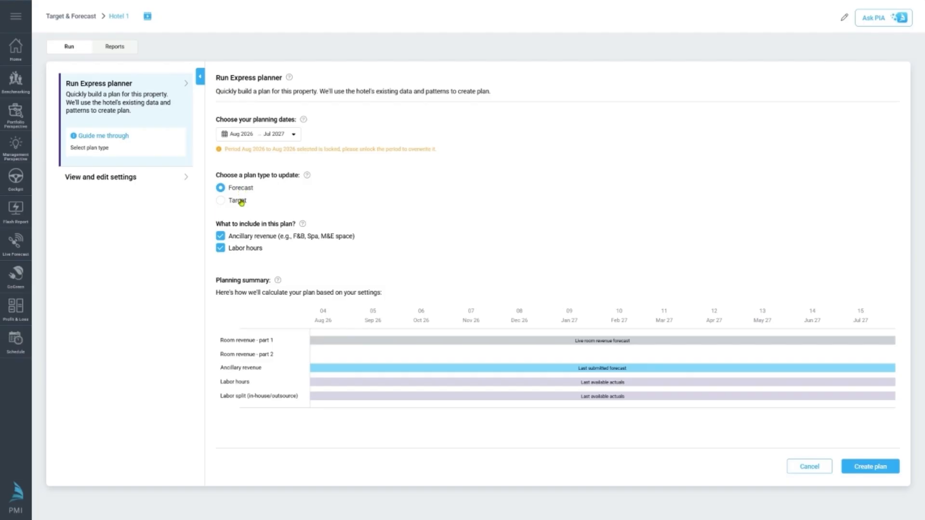
mouse_move(268, 238)
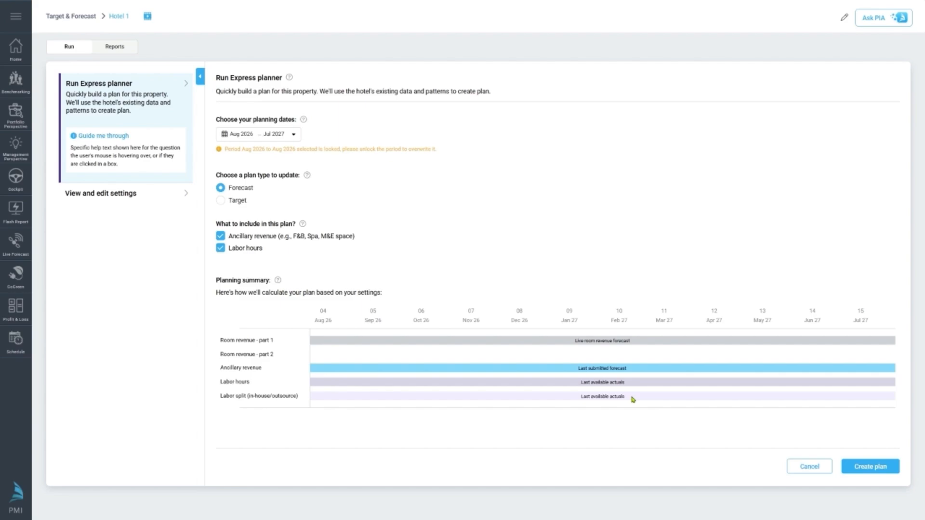
Review the timeline and baseline data sources in the Express Planner's plan settings.
click(118, 195)
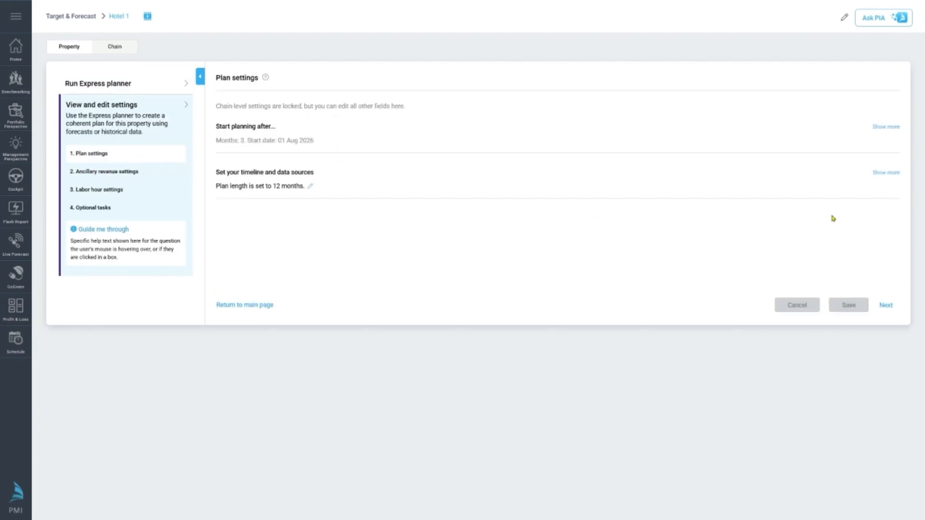
click(887, 172)
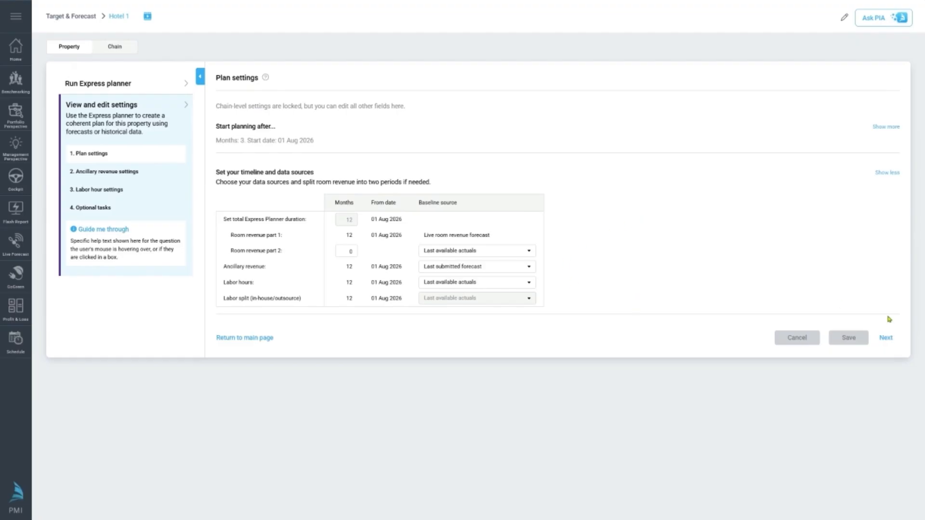
click(885, 339)
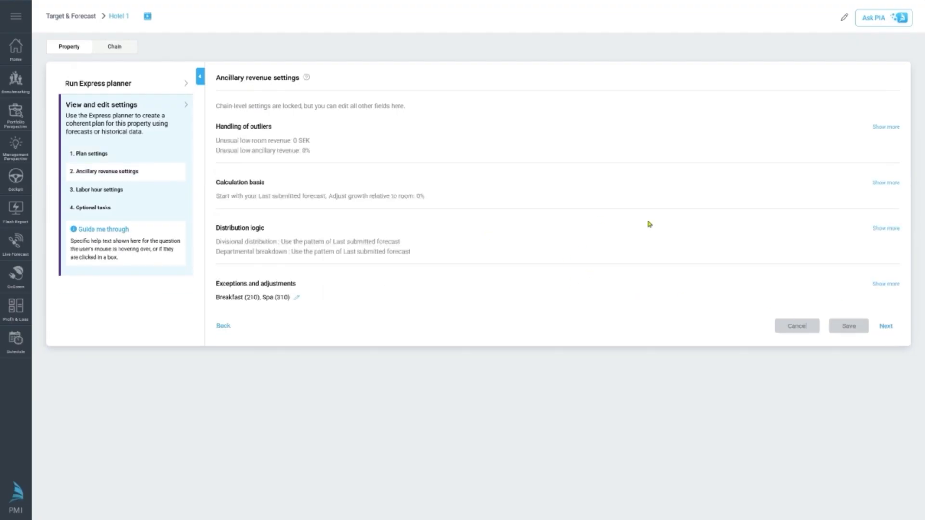
In the ancillary revenue exceptions, set the Breakfast (210) value per guest night to 125 SEK and save.
click(880, 284)
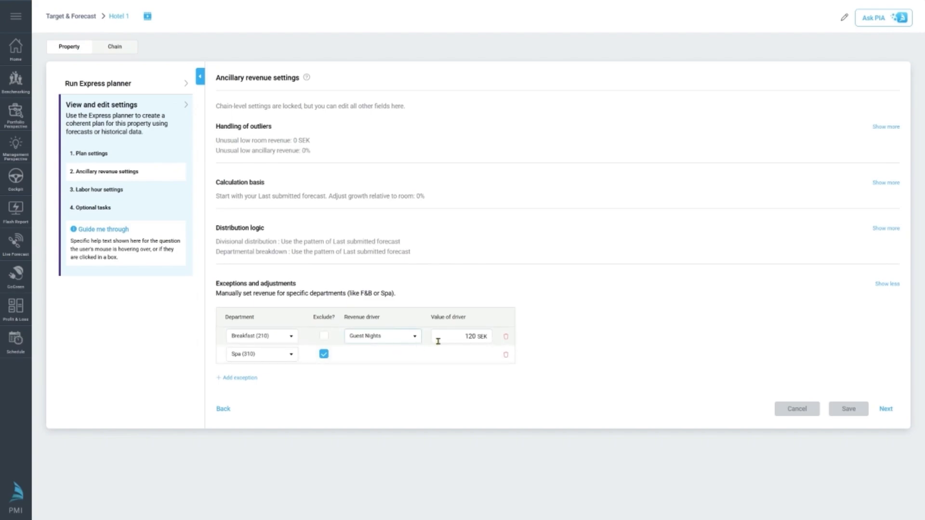
click(471, 337)
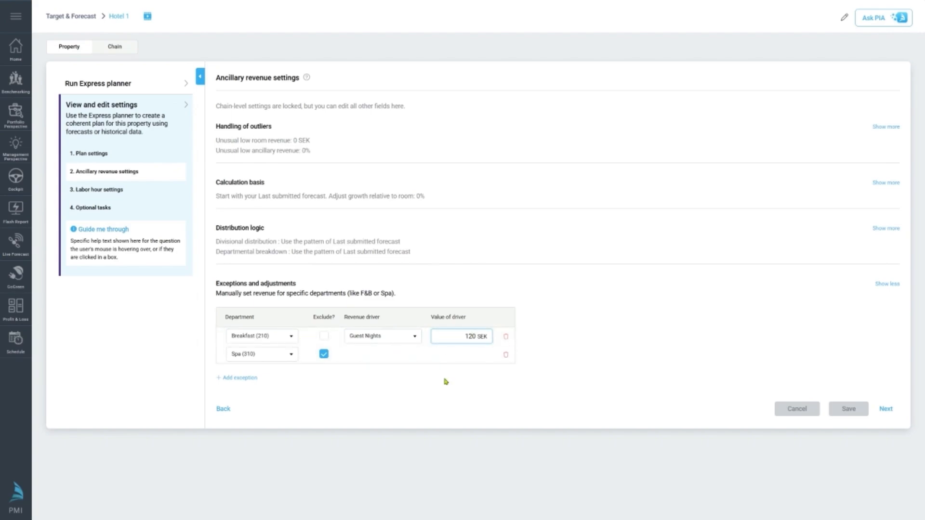
key(Delete)
text(5)
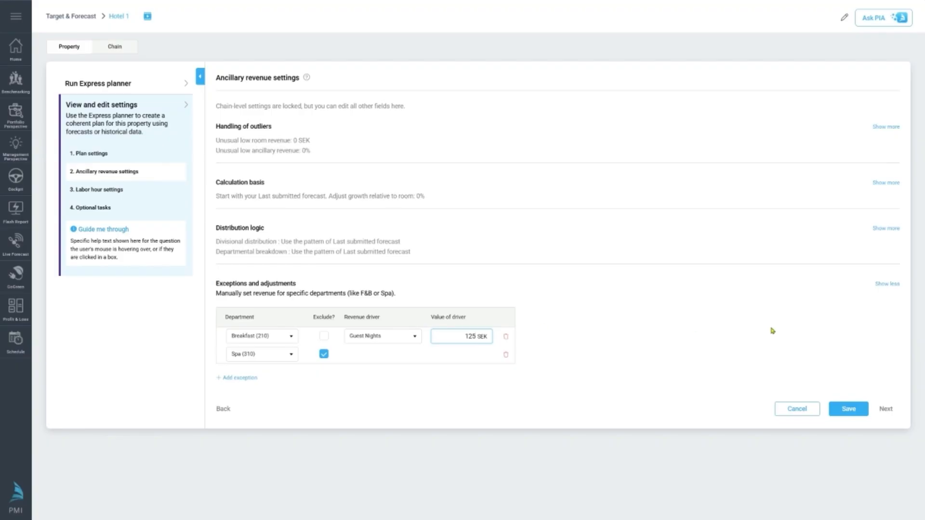
click(830, 409)
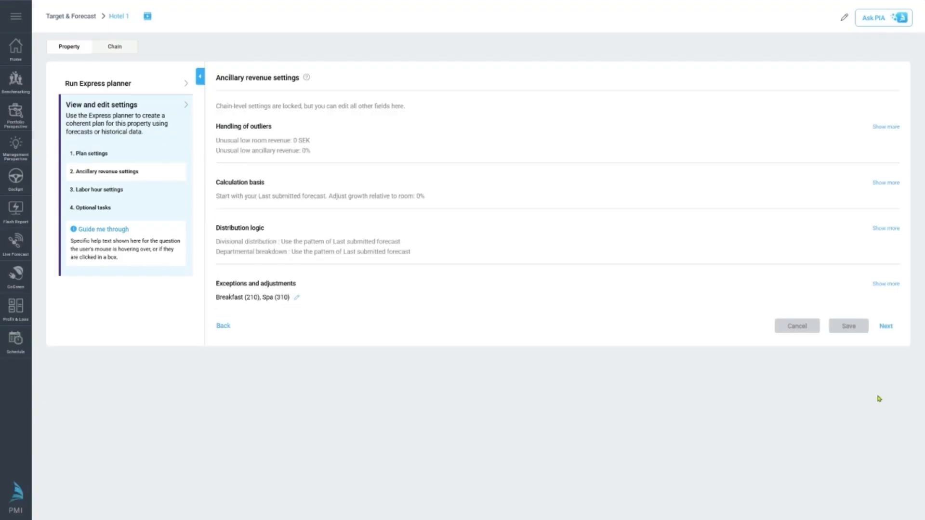
Add an exception for the Admin Style (121) department in the labor hour settings.
click(890, 327)
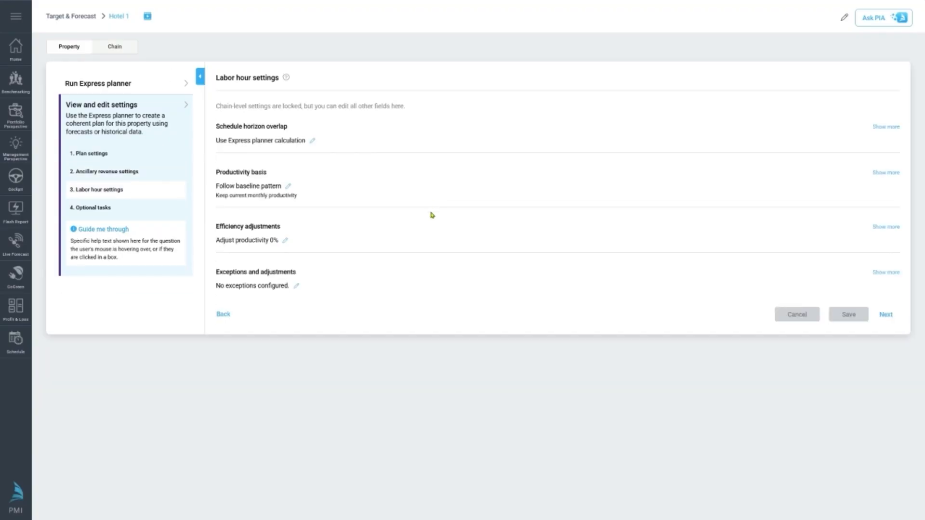
click(884, 273)
click(240, 301)
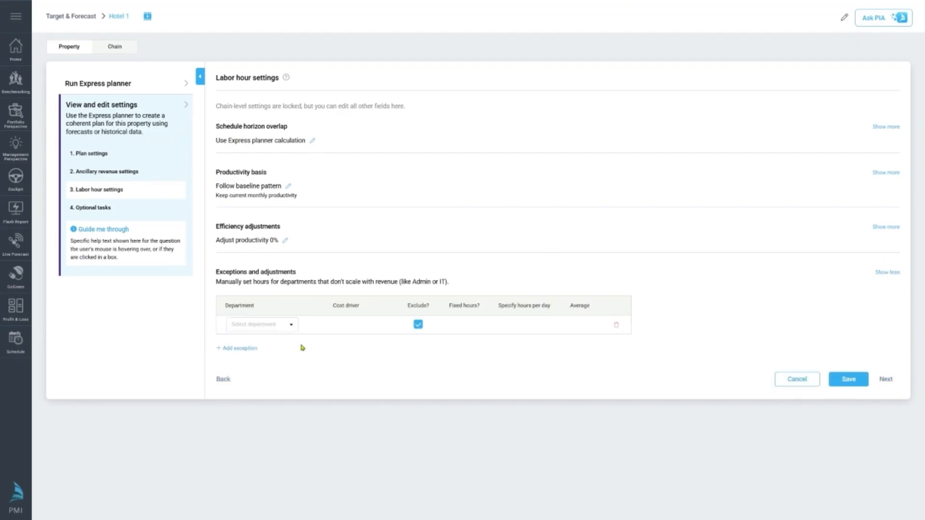
click(289, 323)
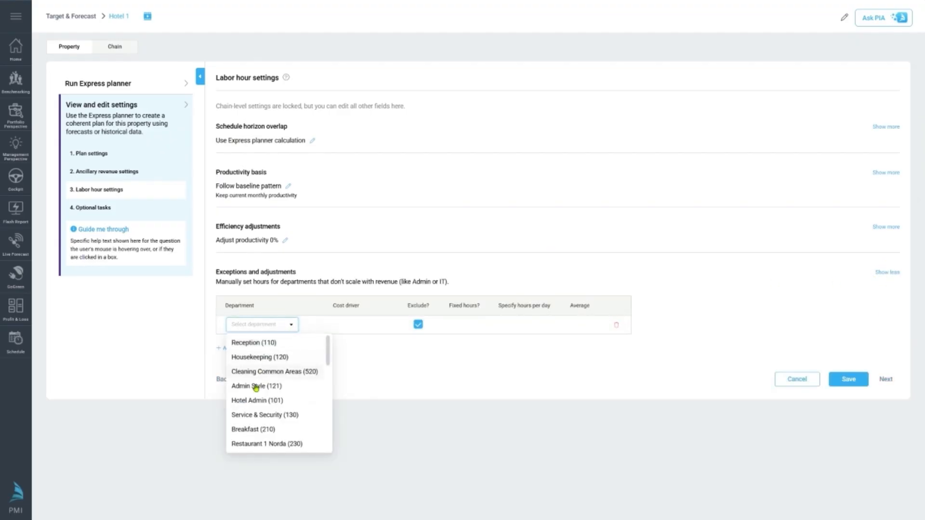
click(256, 388)
Change the Admin Style (121) exception from excluded to fixed hours at 14 hours per day and save.
click(418, 324)
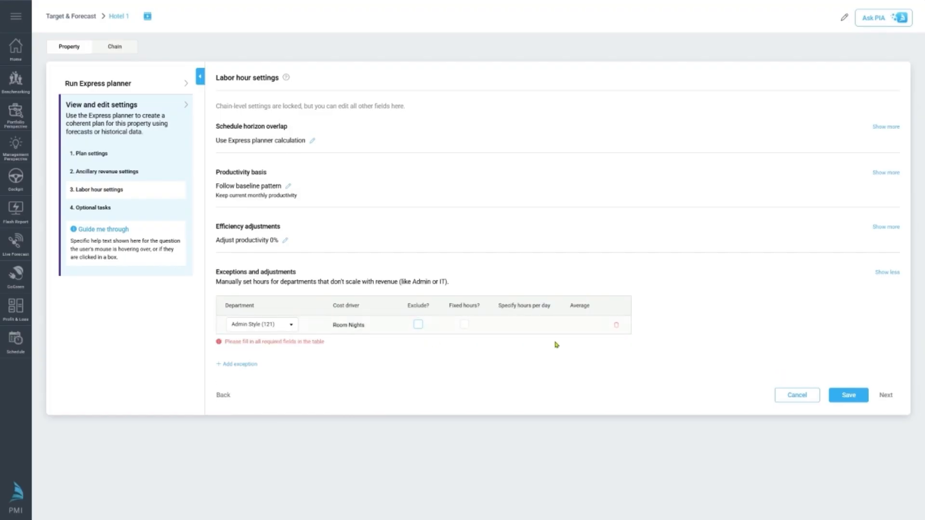
click(464, 324)
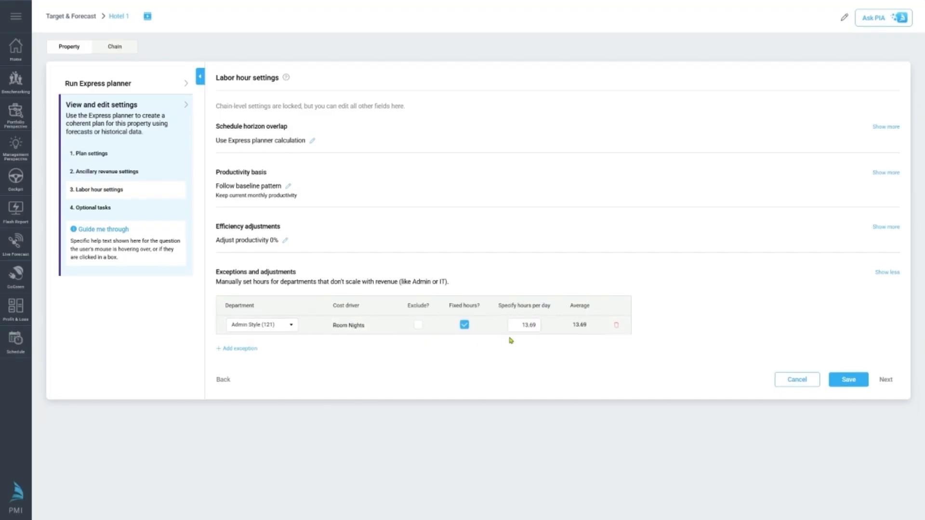
double_click(524, 327)
text(14)
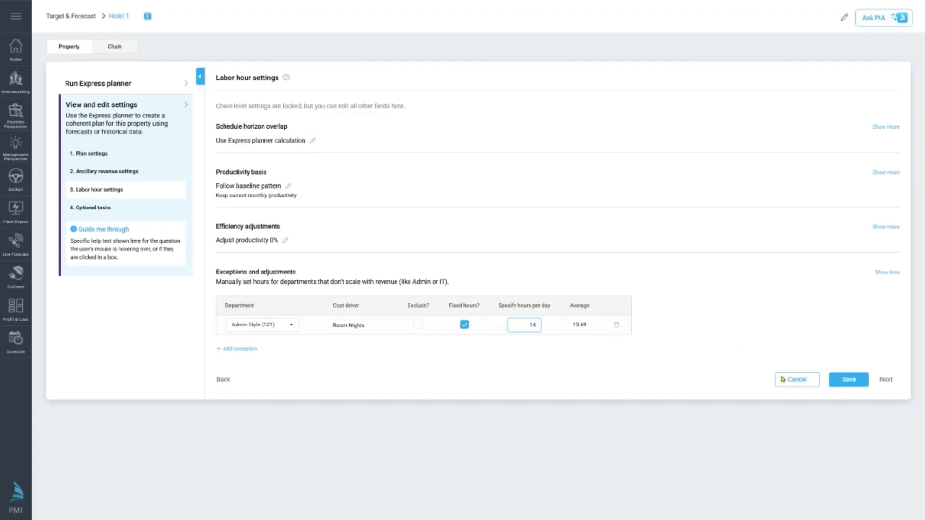
click(859, 376)
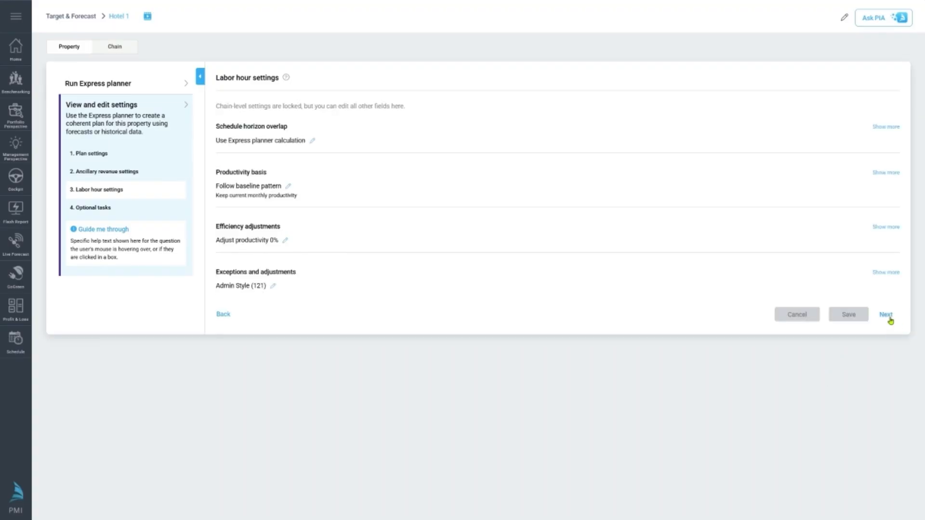
Check the optional tasks, save the settings and create the forecast plan.
click(887, 315)
mouse_move(240, 136)
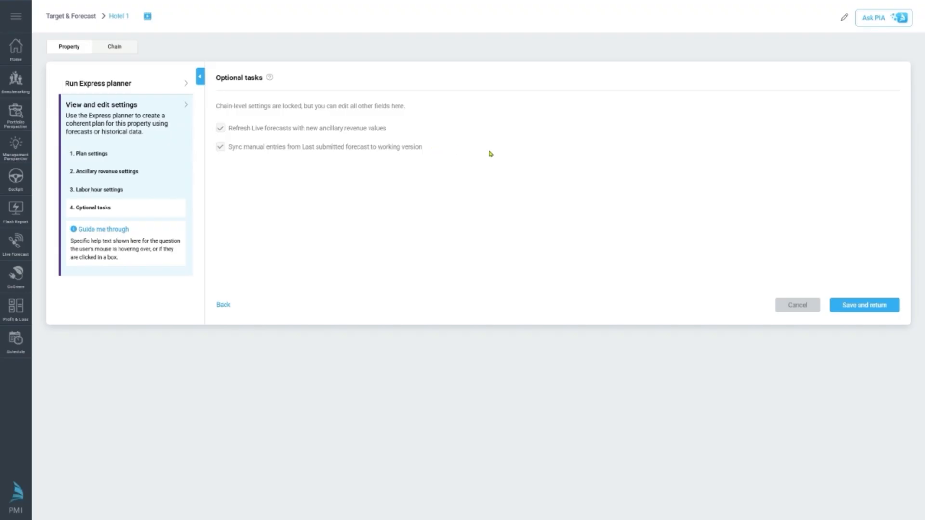
click(835, 311)
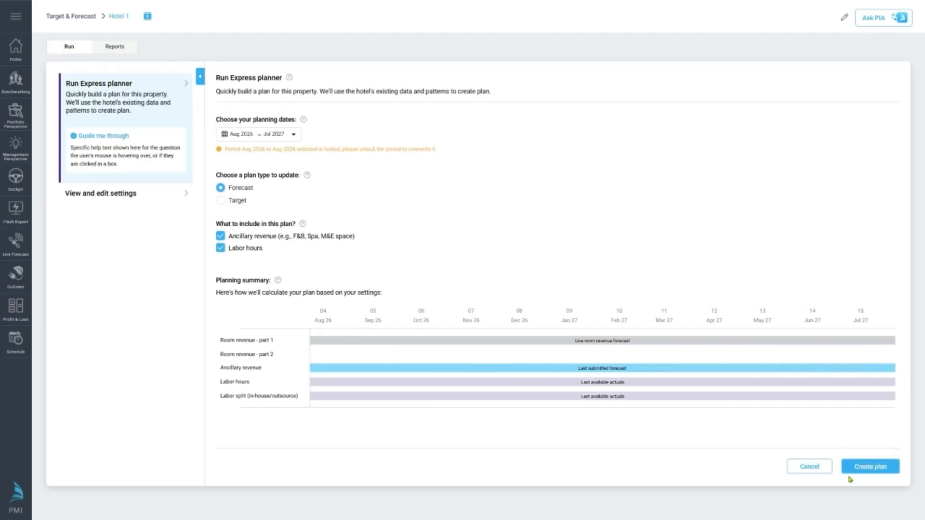
click(870, 451)
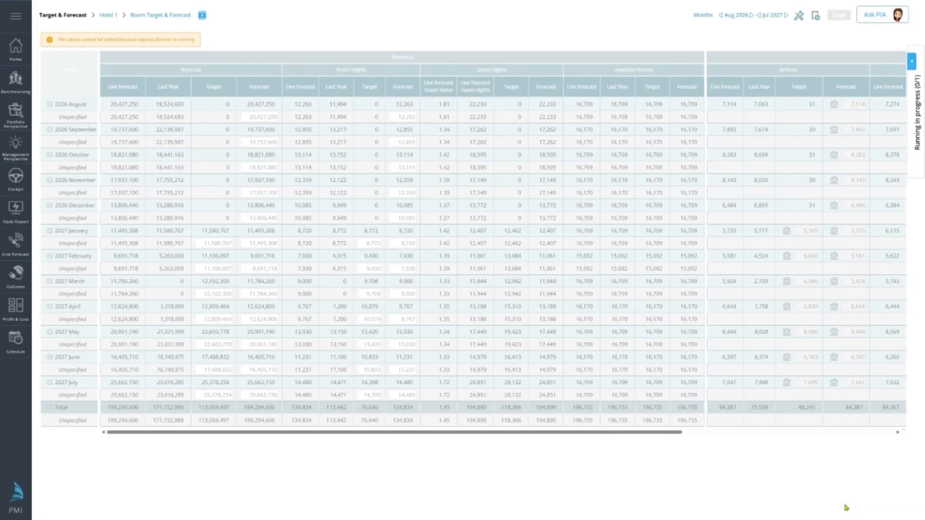
Check the progress of the Express Planner run and open its plan history.
click(913, 61)
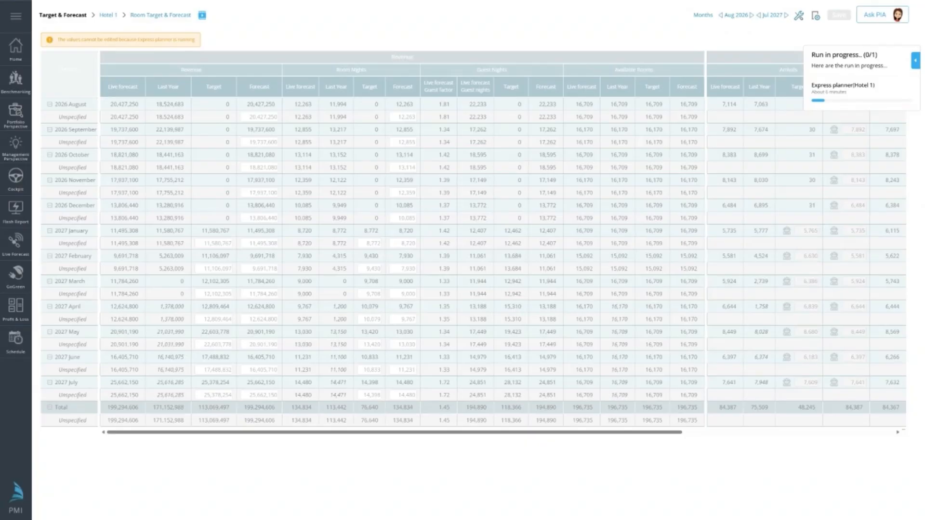
click(799, 15)
click(775, 96)
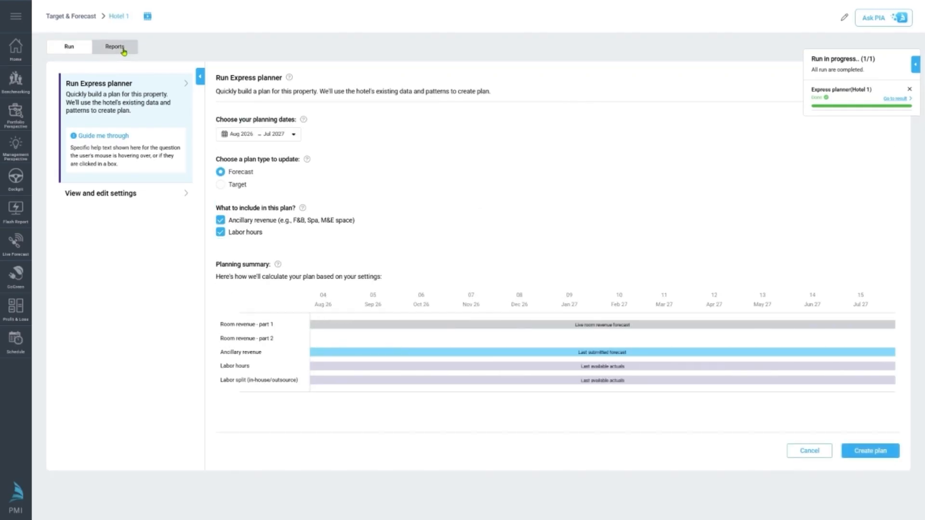
click(123, 50)
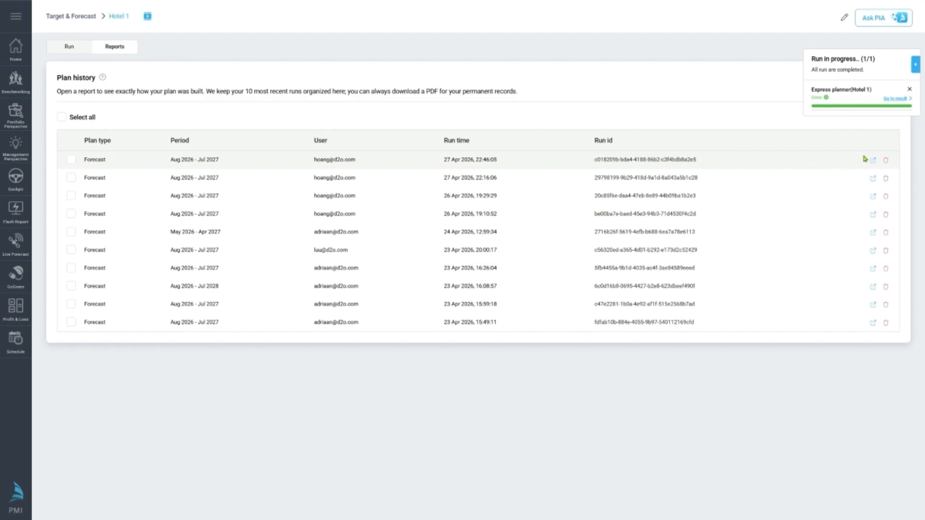
Open the report of the most recent forecast run and examine its key totals, extreme changes and labor hours by department.
click(872, 161)
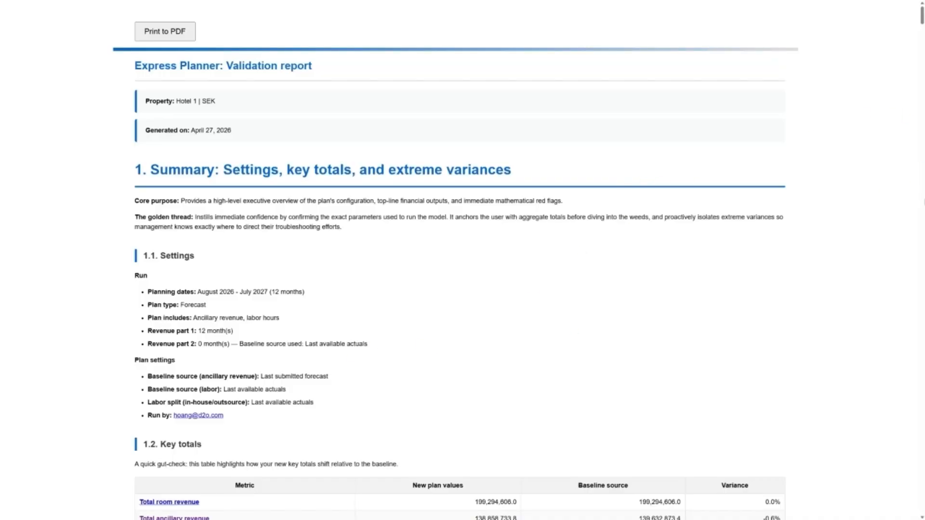
scroll(920, 20, down, 6)
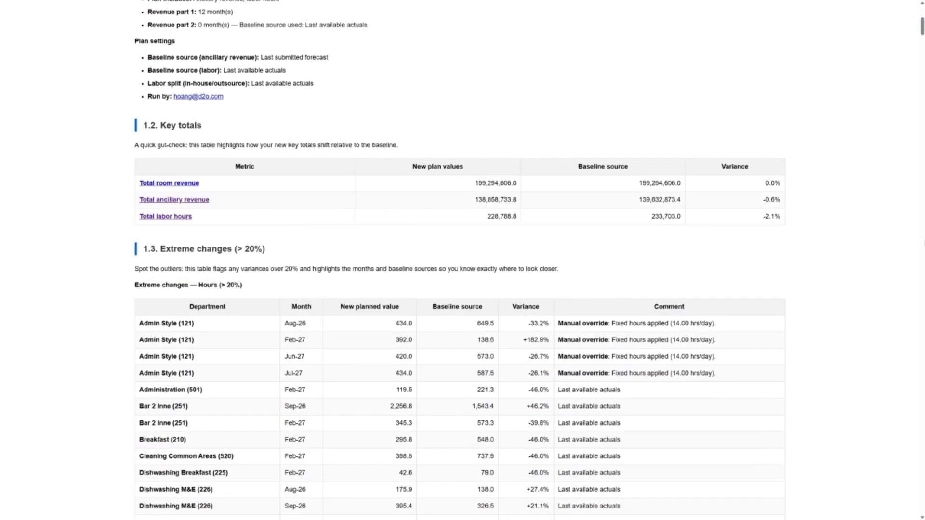
drag(922, 28, 906, 167)
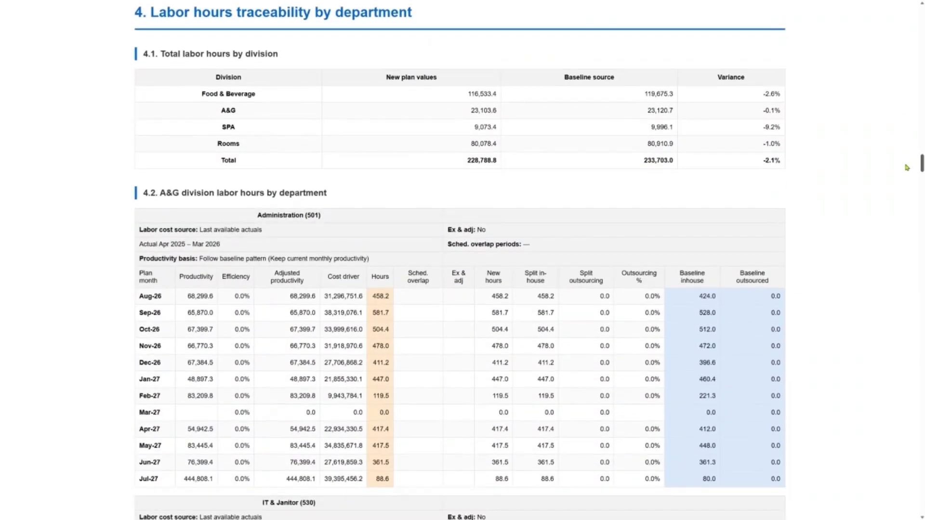